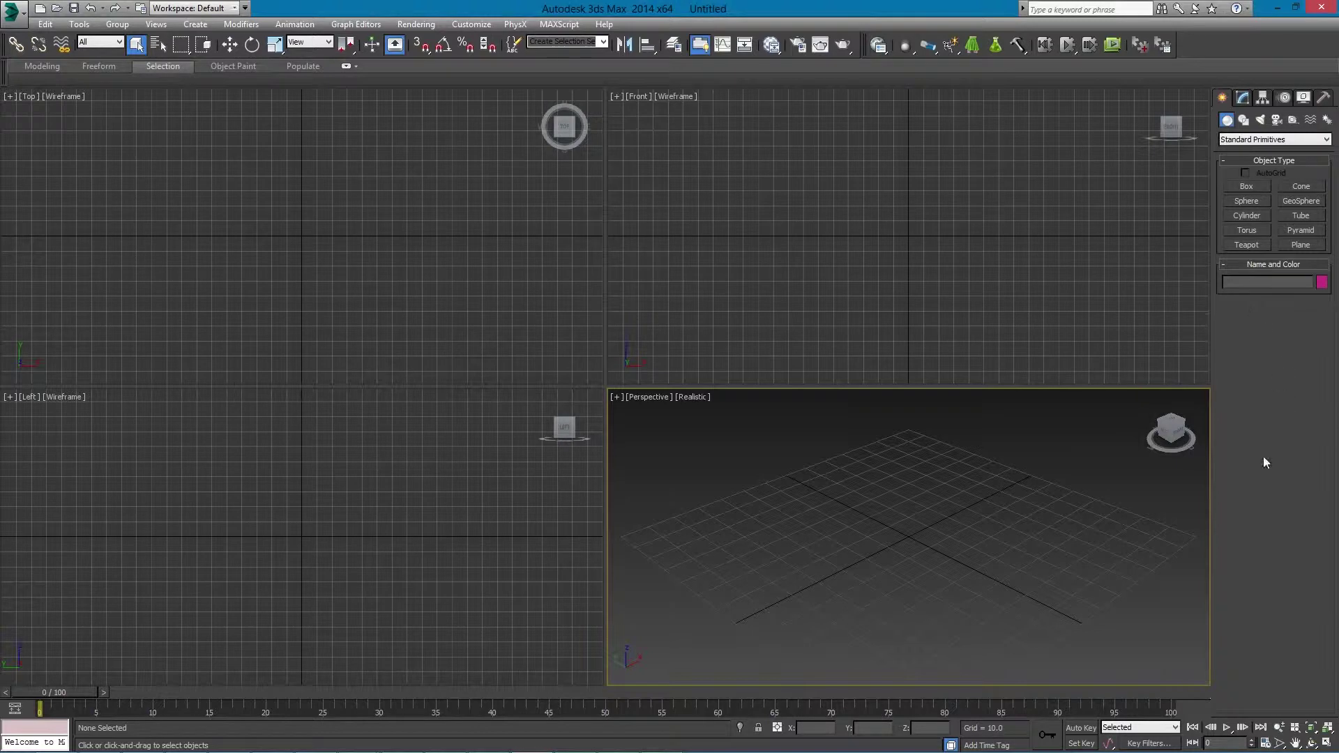
Create a teapot with a radius of about 25 at the centre of the grid in the perspective view
left_click(1247, 244)
left_click_drag(902, 538, 929, 507)
middle_click_drag(896, 528, 843, 552)
middle_click_drag(894, 610, 910, 601)
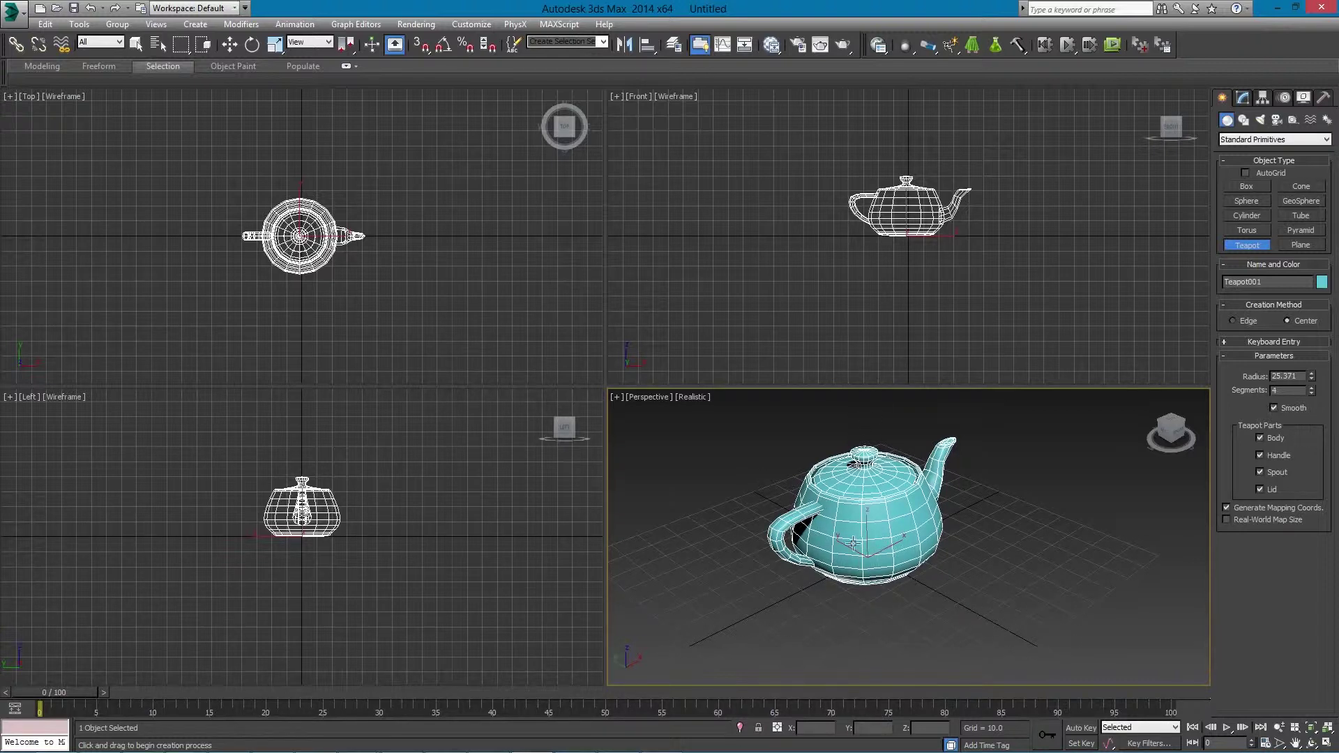
middle_click_drag(868, 580, 863, 564)
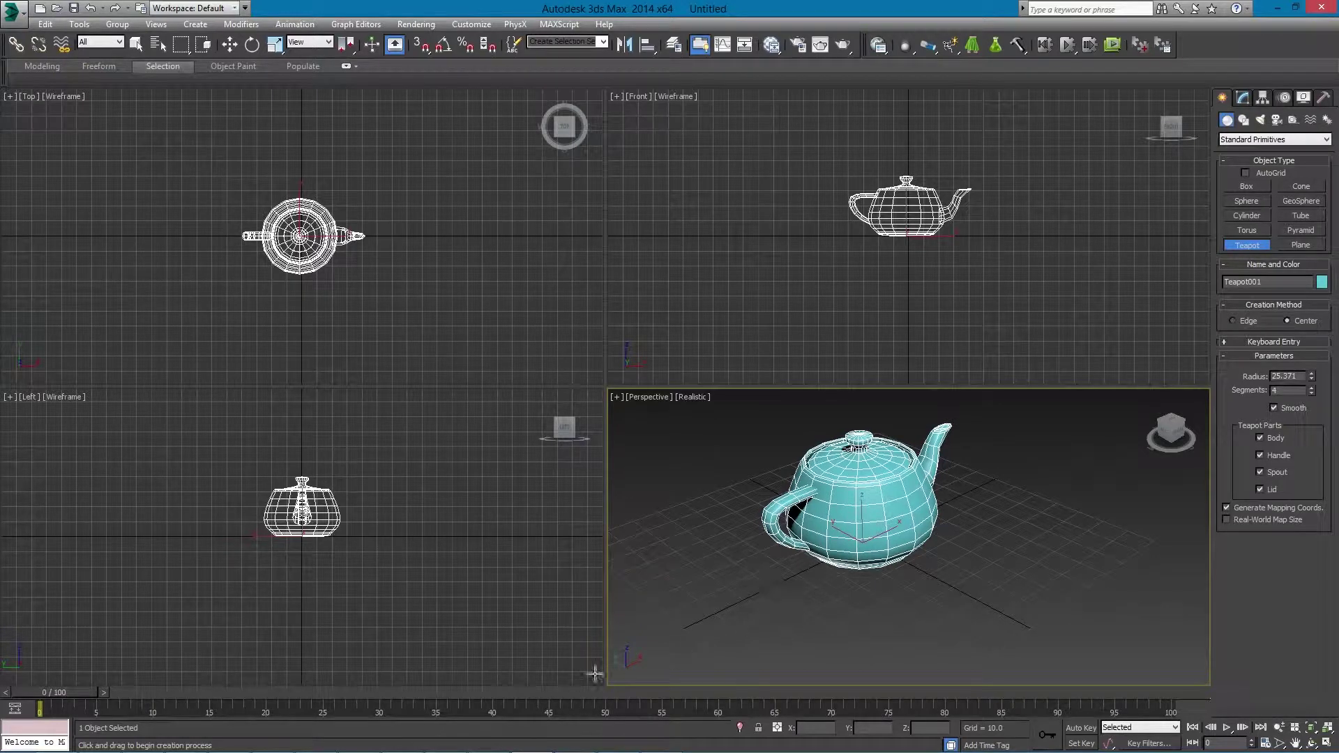
middle_click_drag(878, 468, 871, 484)
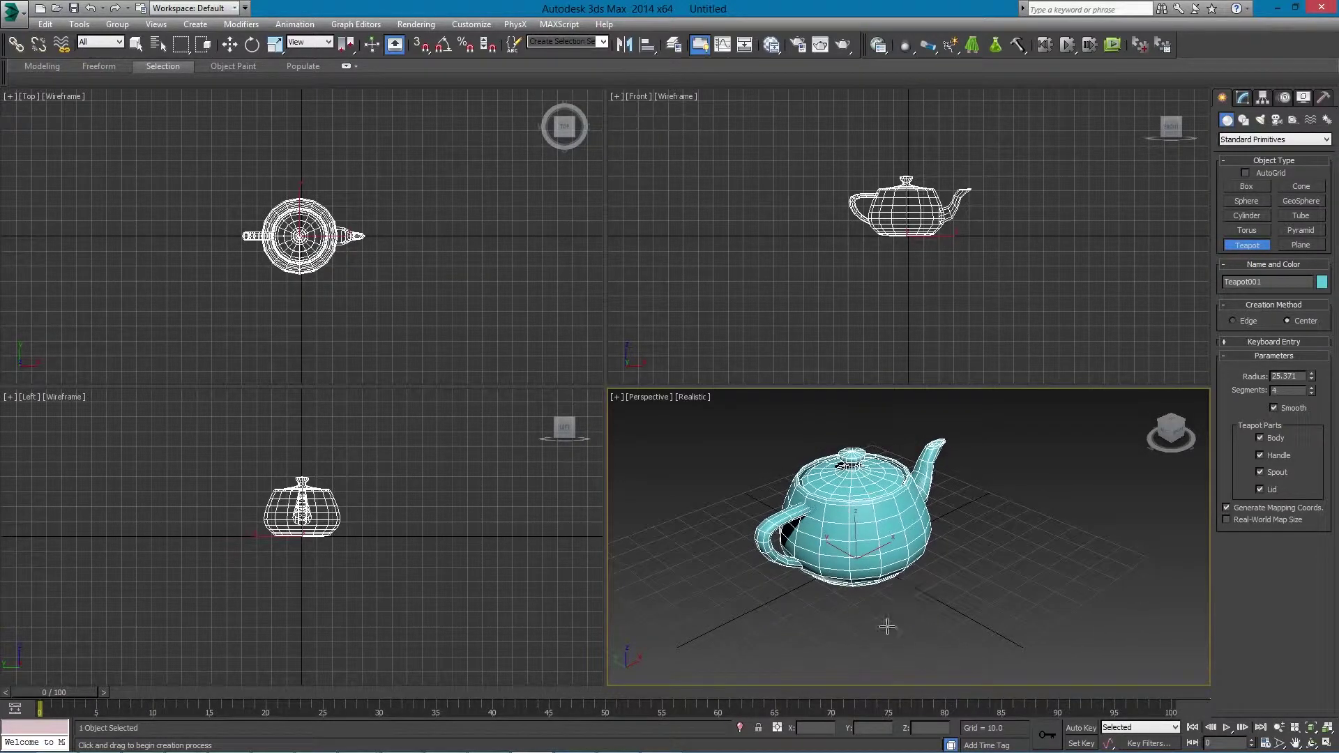
middle_click_drag(910, 510, 910, 516)
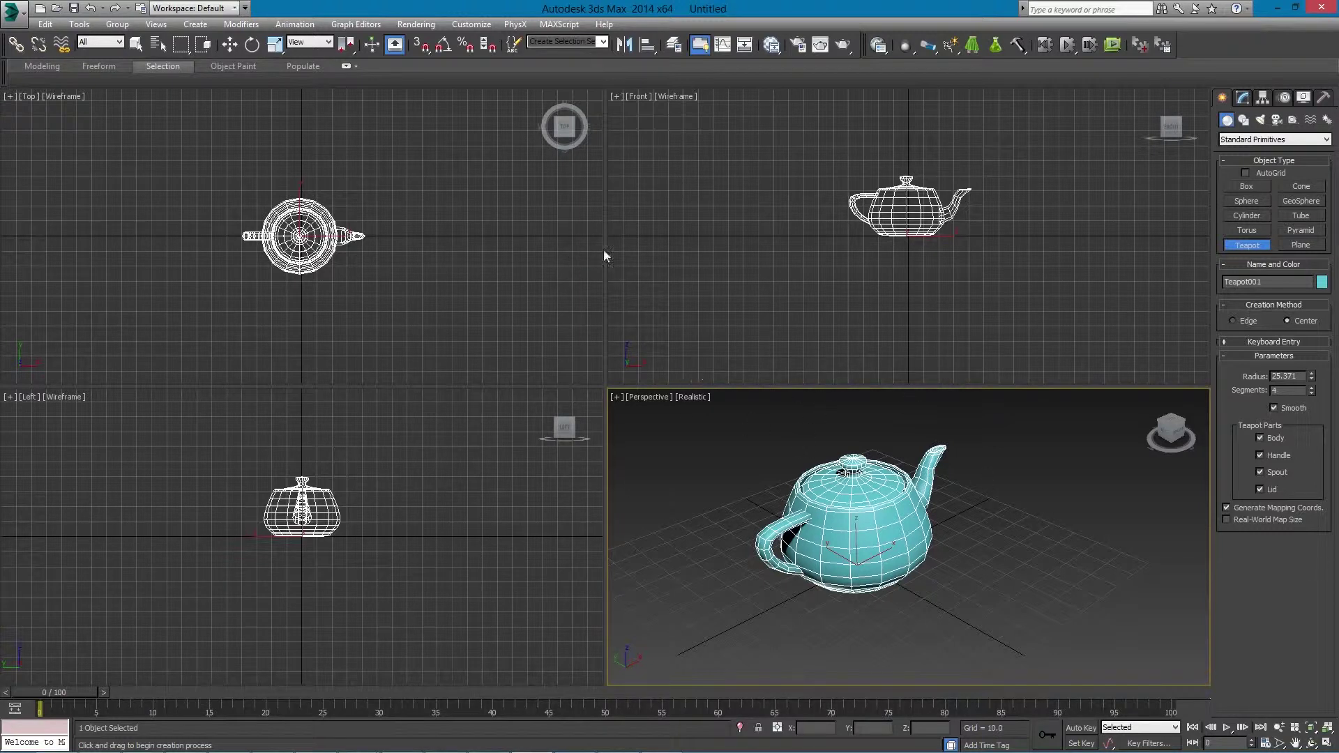
Cycle through the Move, Rotate and Scale tools on the teapot, ending with Scale active
left_click(231, 46)
left_click(252, 46)
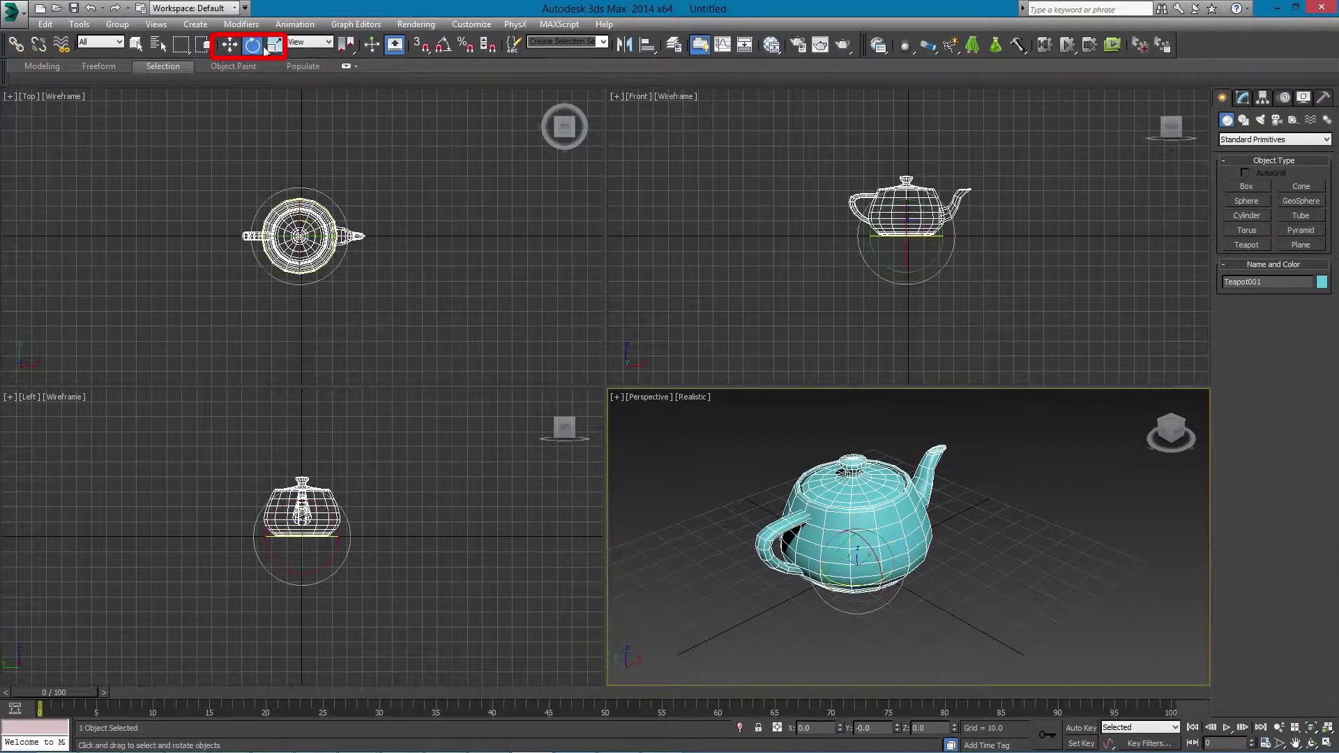
left_click(274, 45)
left_click(229, 45)
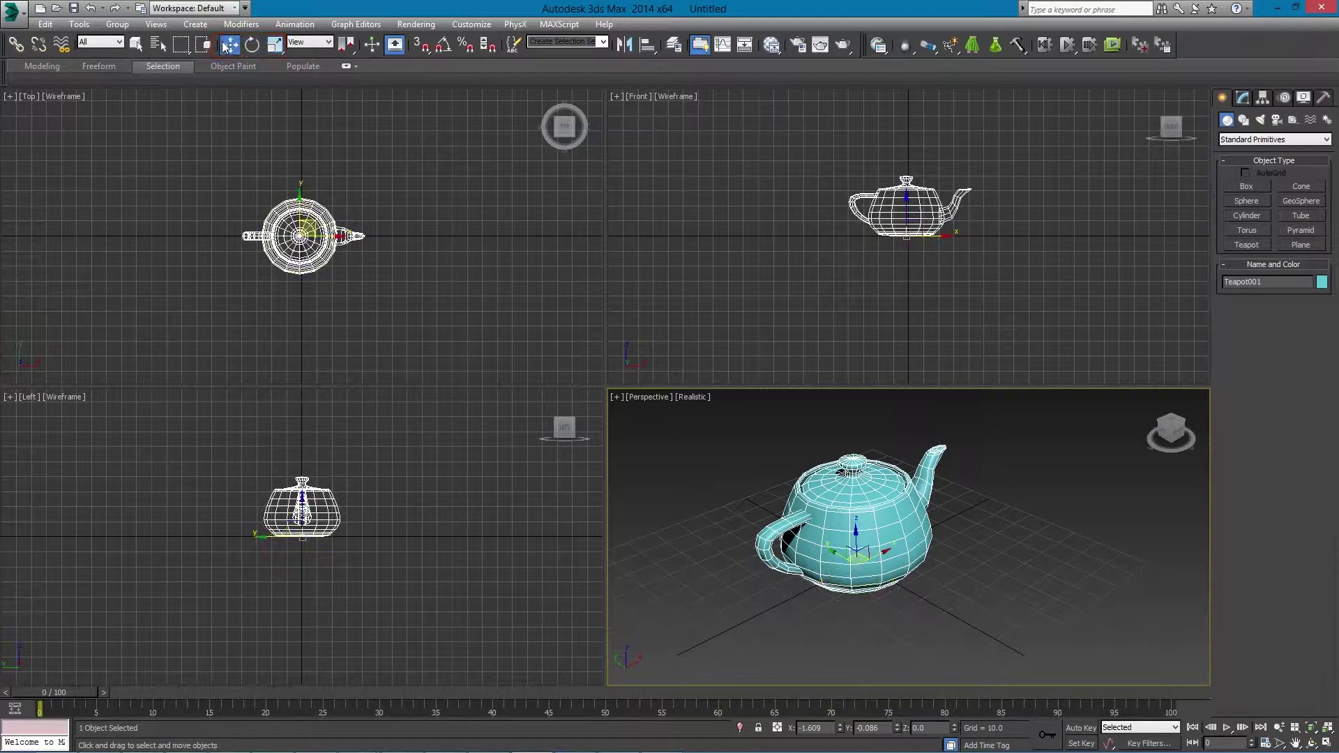
left_click(251, 46)
left_click(275, 46)
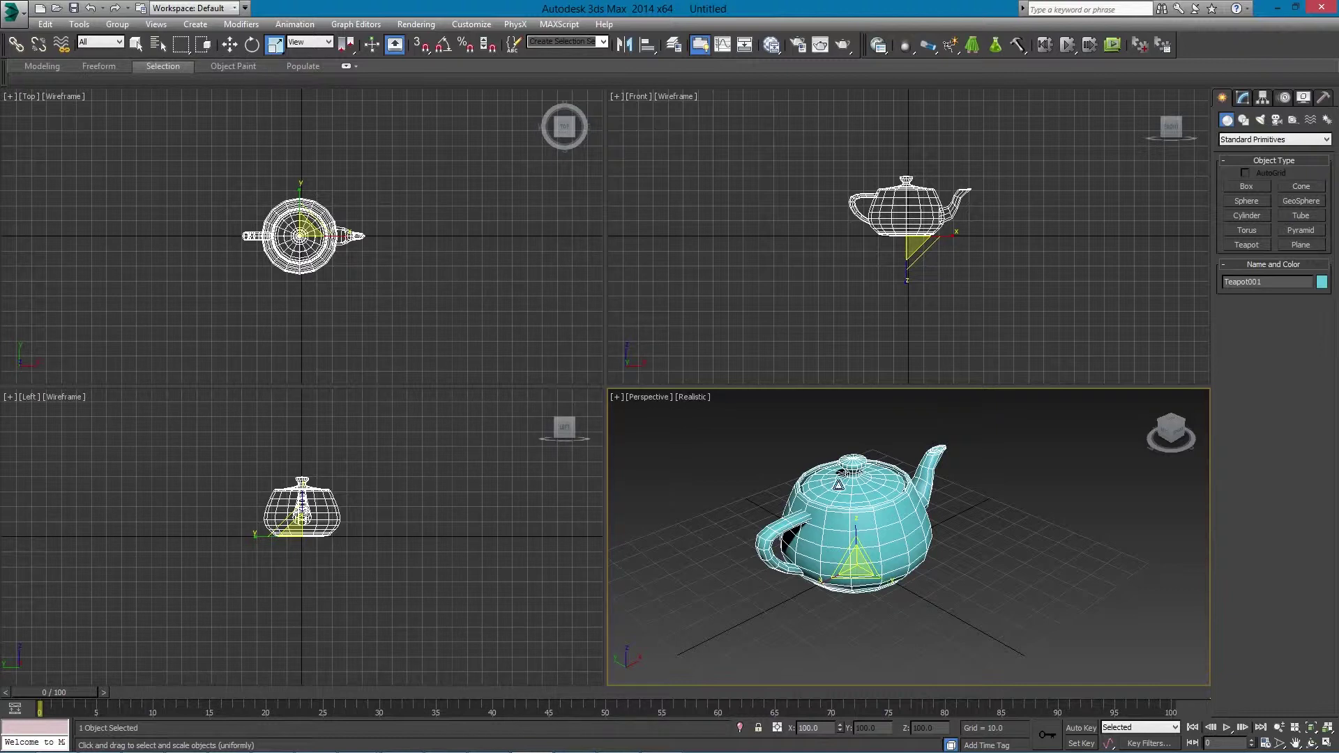
middle_click_drag(833, 462, 852, 468)
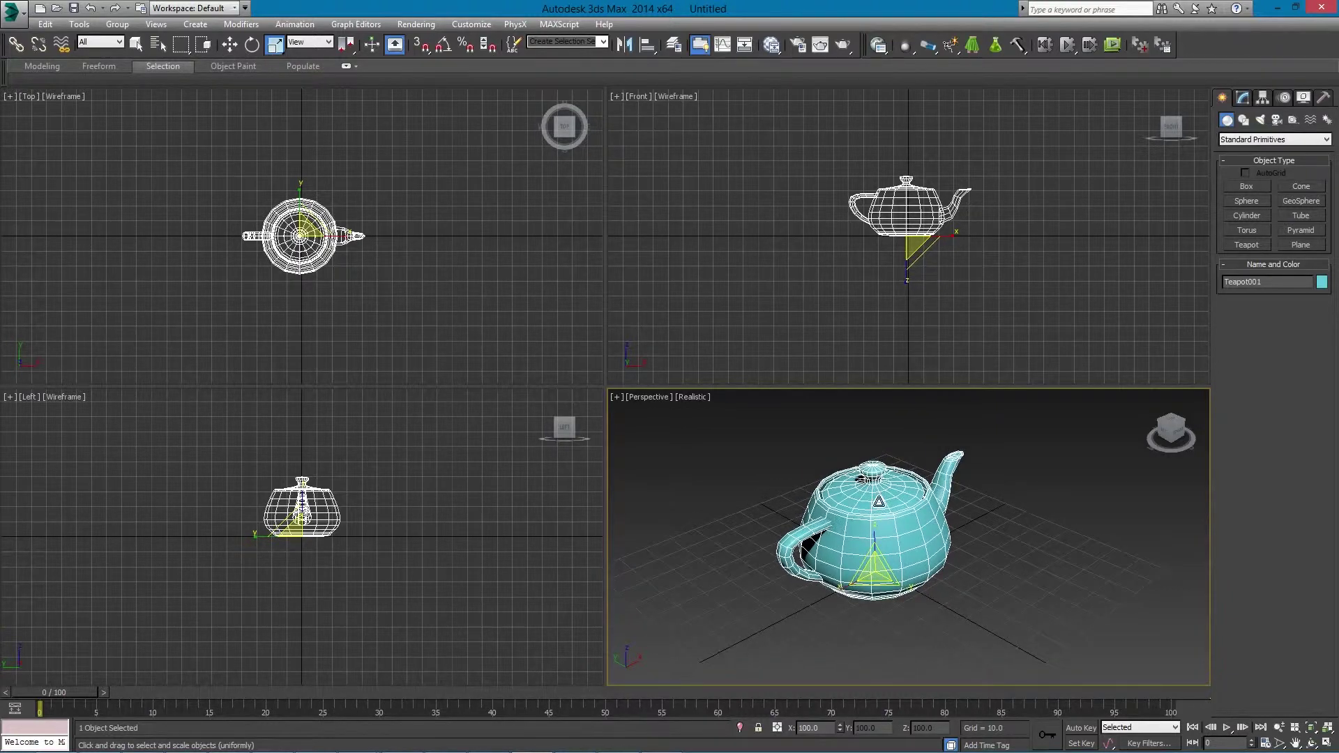
middle_click_drag(878, 501, 866, 481)
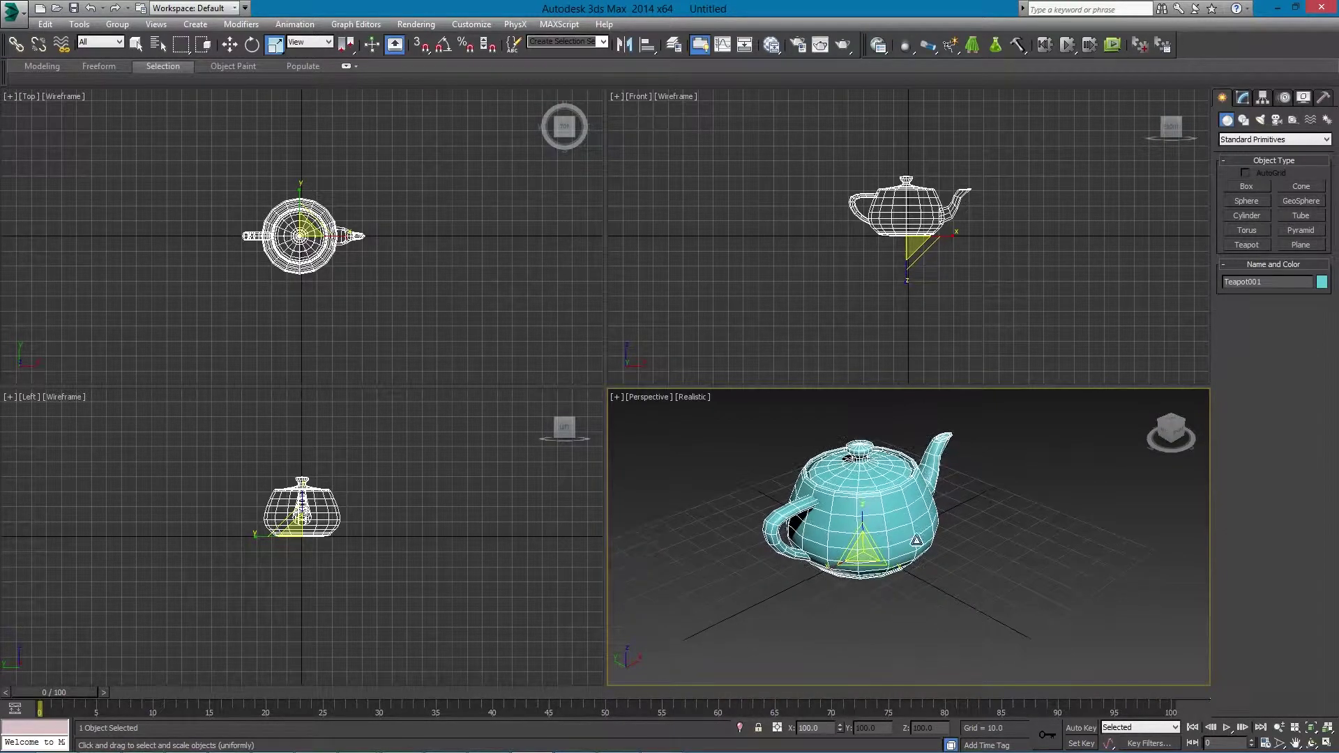
Switch the selected teapot through the Move, Rotate and Scale modes and return to plain selection mode
key("r")
key("w")
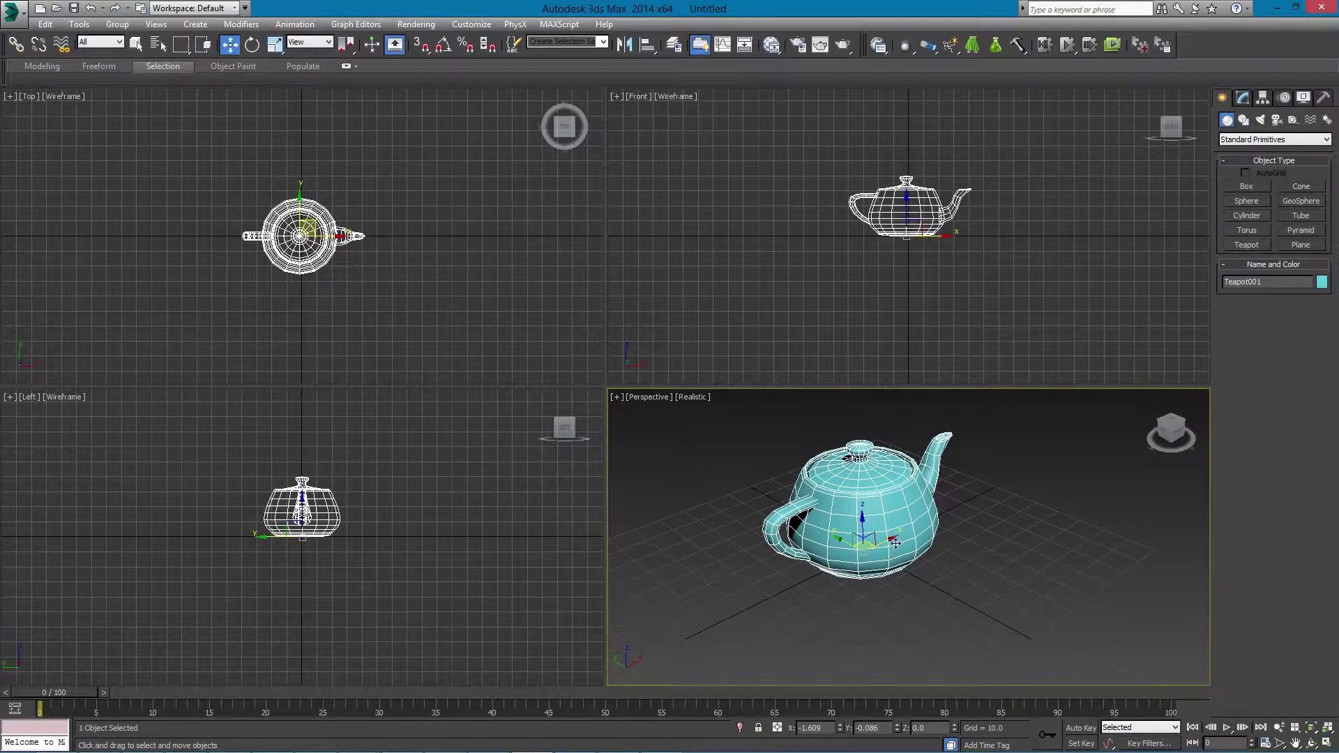
key("e")
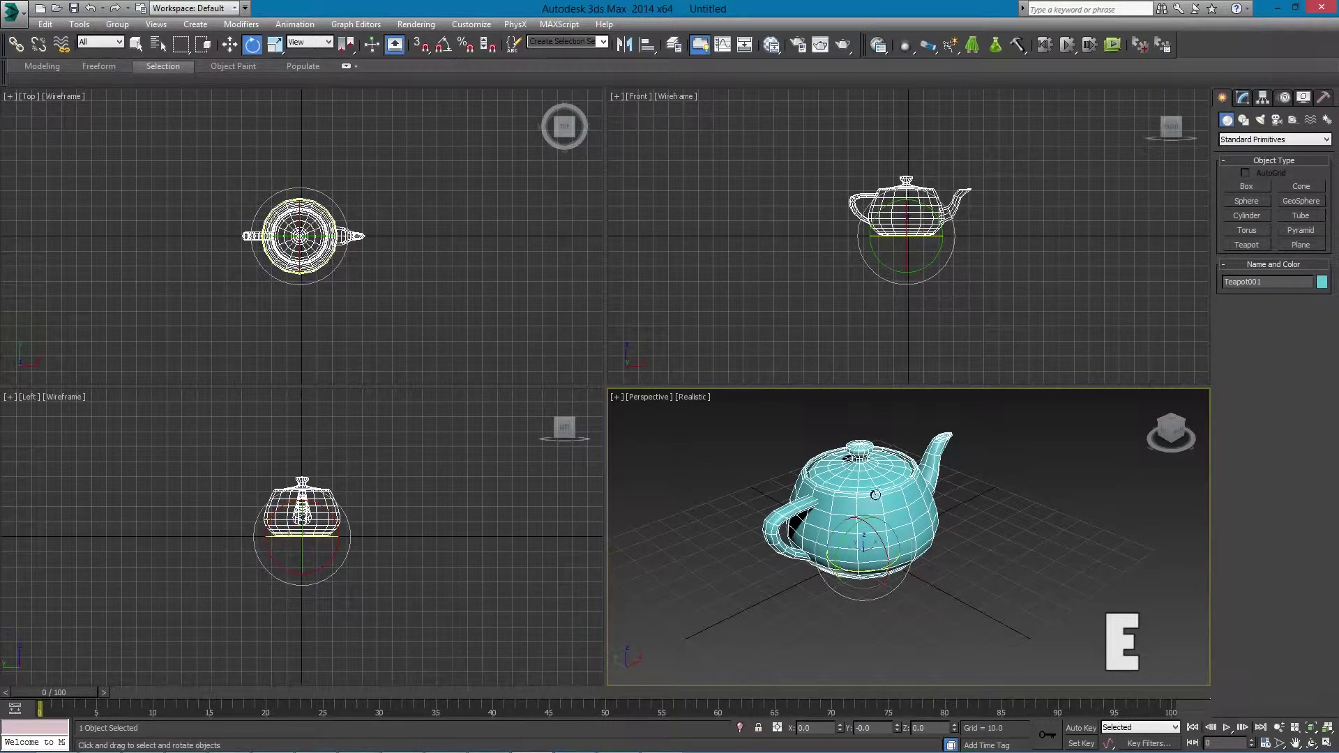
key("r")
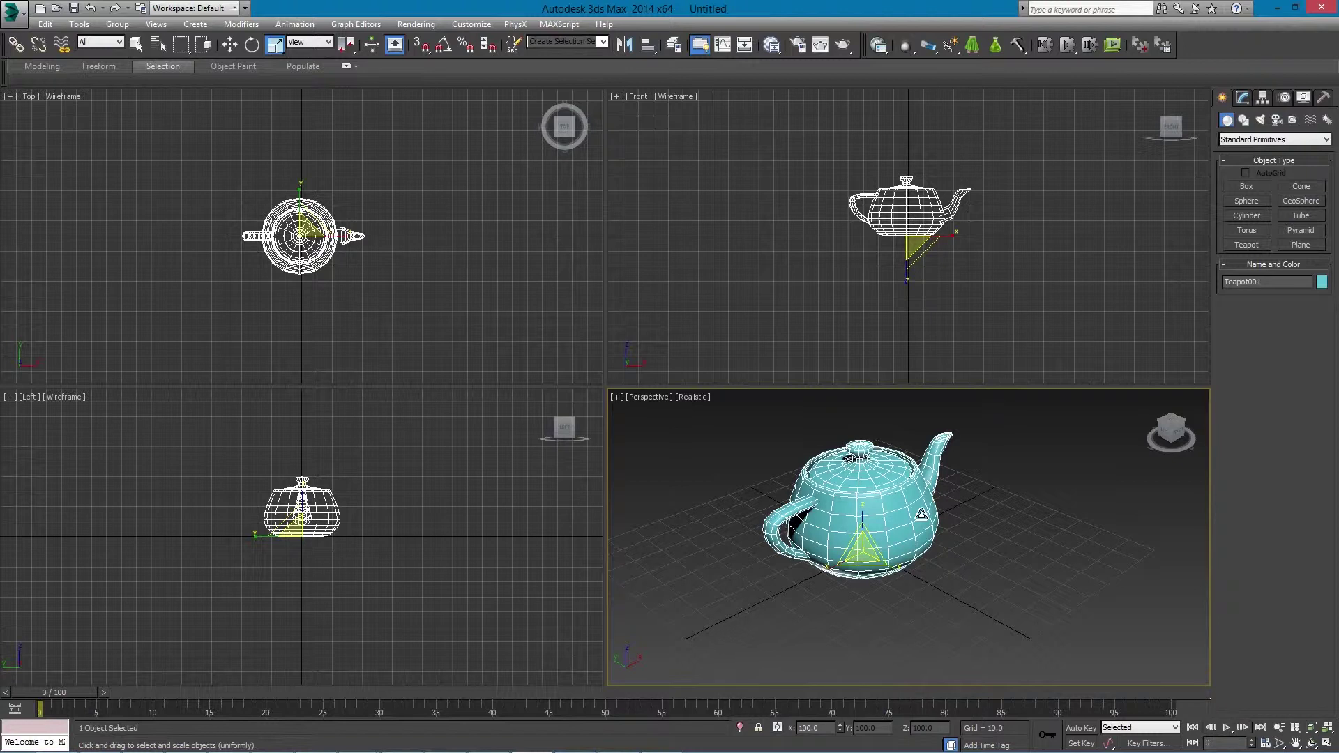
key("q")
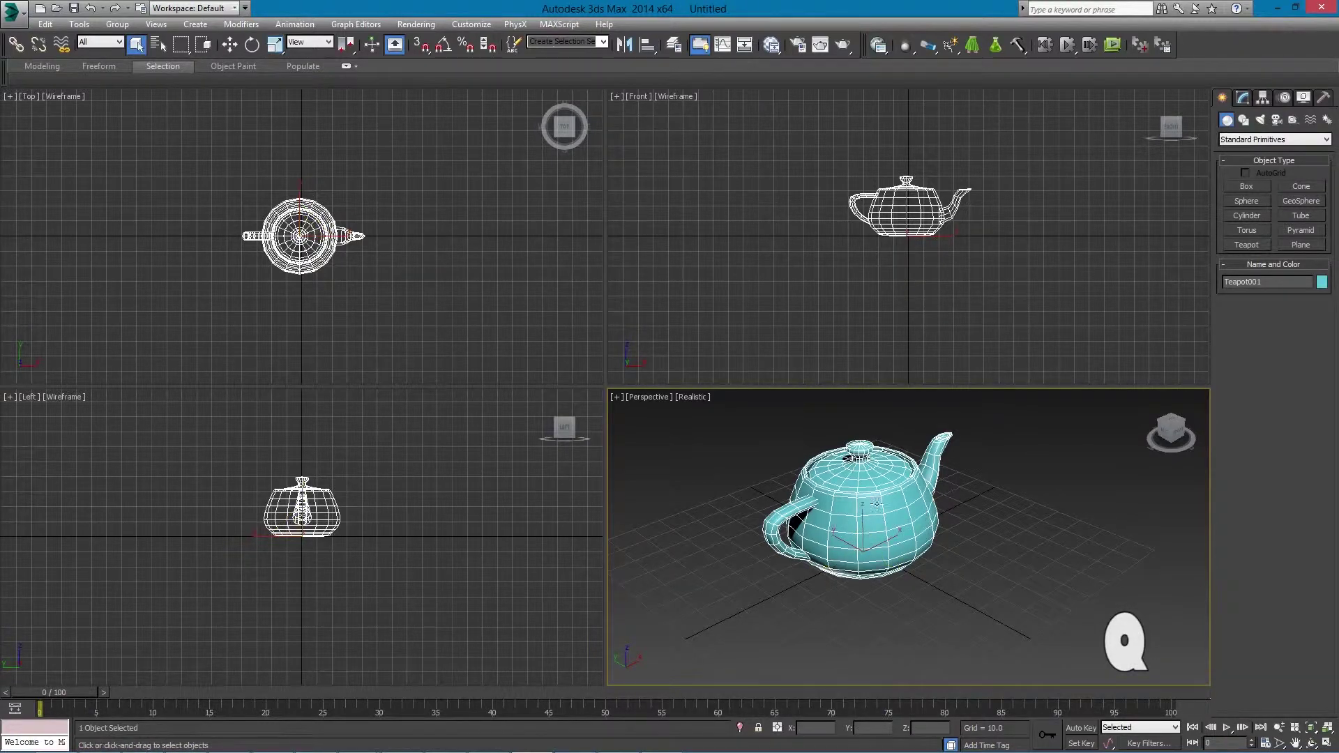
Activate the Move tool and try to move the teapot in the perspective view, cancelling the moves
middle_click_drag(752, 520, 840, 527)
middle_click_drag(1016, 581, 945, 571)
key("w")
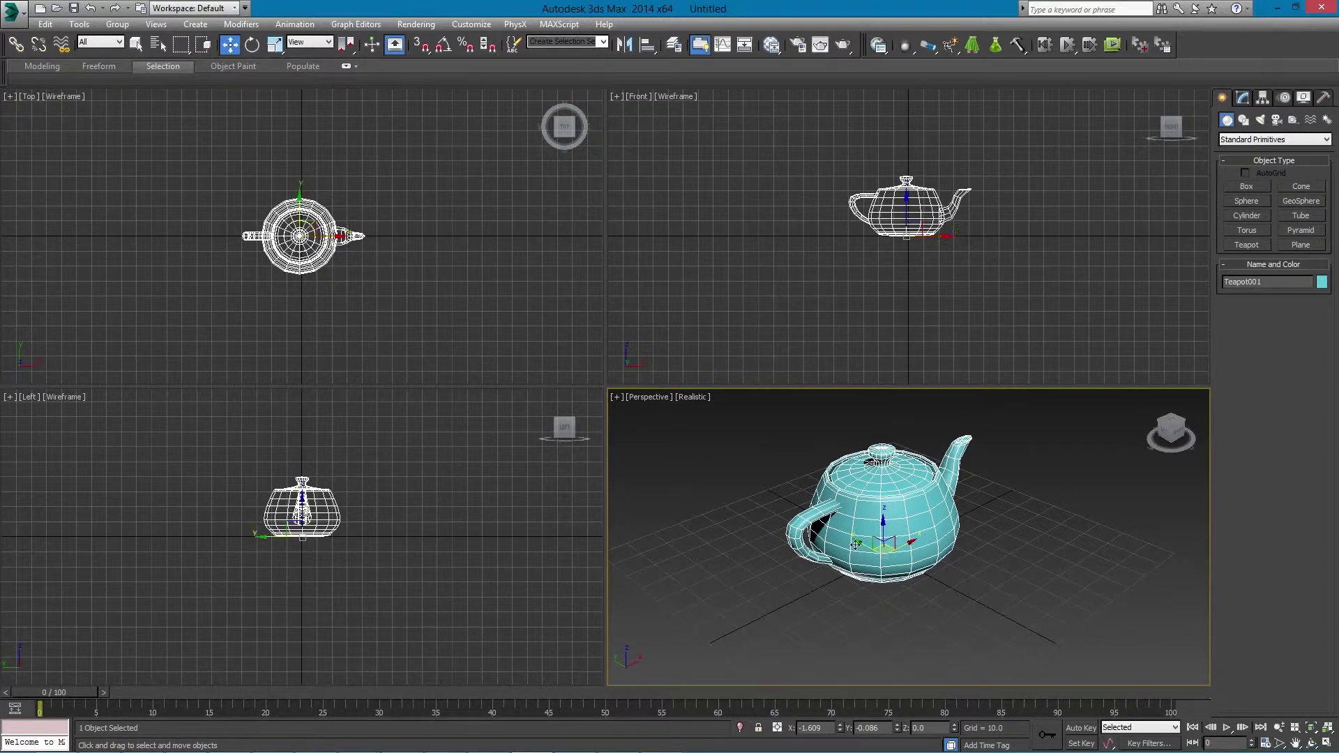
left_click_drag(908, 542, 901, 502)
right_click(914, 529)
right_click(845, 532)
right_click(902, 506)
mouse_move(912, 541)
middle_mouse_down()
mouse_move(892, 576)
mouse_move(873, 553)
mouse_move(890, 550)
middle_mouse_up()
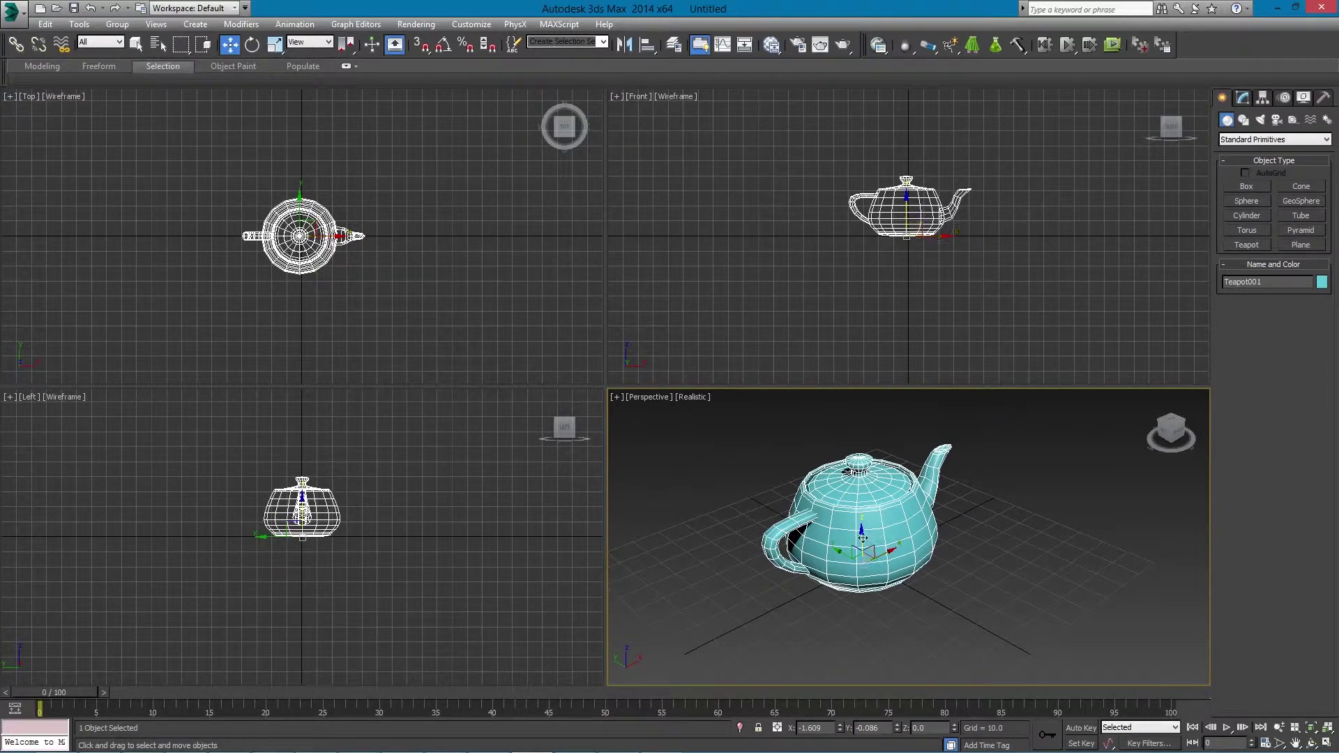
Try single-axis moves of the teapot, starting with the X axis, and check them from different viewing angles
left_click_drag(874, 545, 912, 527)
middle_click_drag(815, 542, 914, 452, "alt")
mouse_move(847, 536)
left_mouse_down()
mouse_move(833, 549)
mouse_move(857, 528)
left_mouse_up()
middle_click_drag(857, 528, 794, 625, "alt")
middle_click_drag(962, 576, 904, 589, "alt")
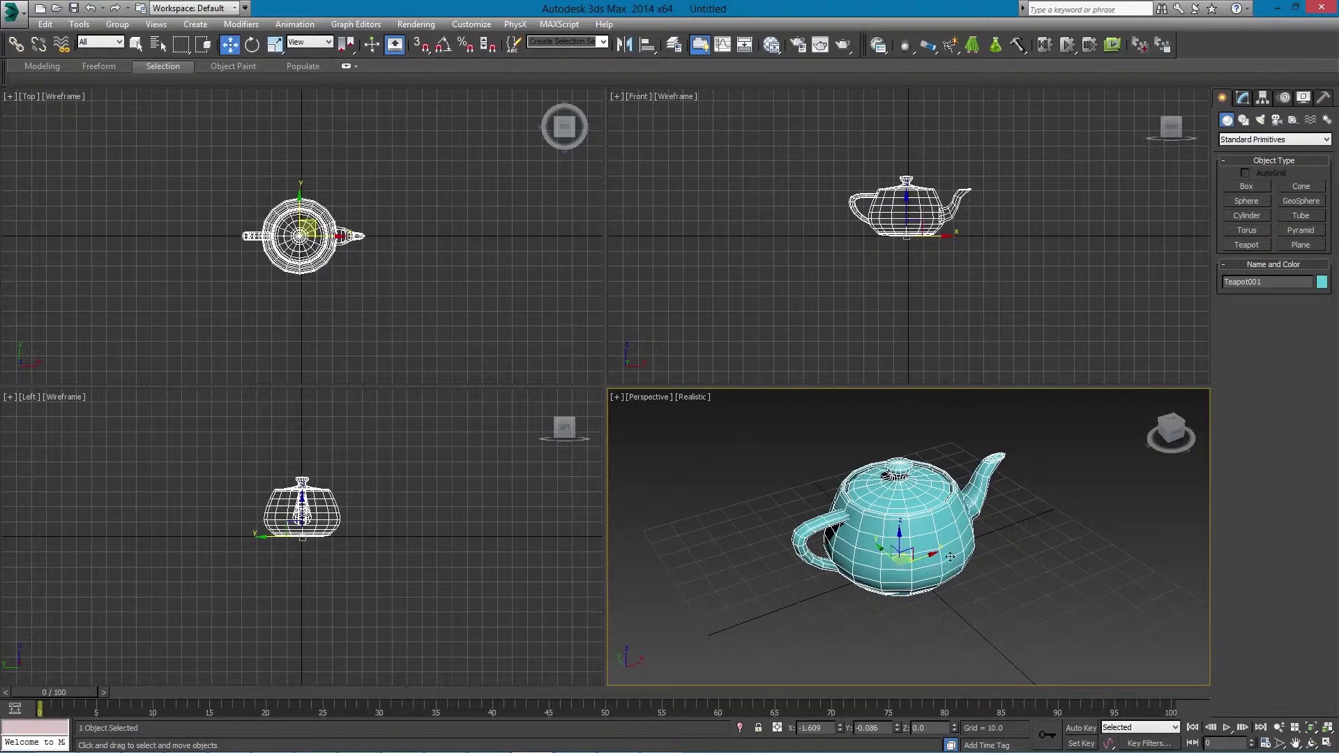
Try moving the teapot along the X, Z and Y axes and within the XY plane, undoing the moves
left_click_drag(942, 537, 1040, 483)
key("ctrl+z")
left_click_drag(899, 534, 890, 377)
key("ctrl+z")
left_click_drag(883, 543, 818, 479)
left_click_drag(906, 551, 969, 456)
key("ctrl+z")
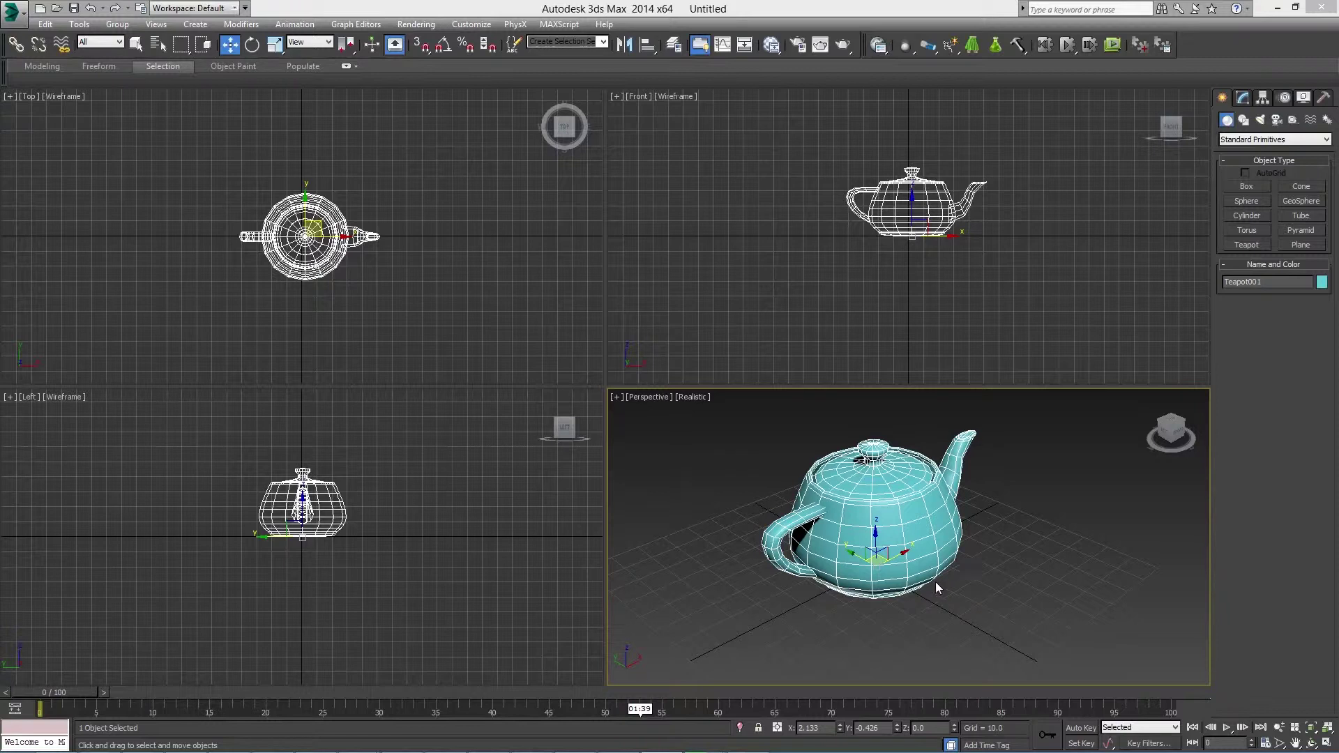
Try rotating the teapot around a single axis and freely with the Rotate tool, and undo the rotation
key("e")
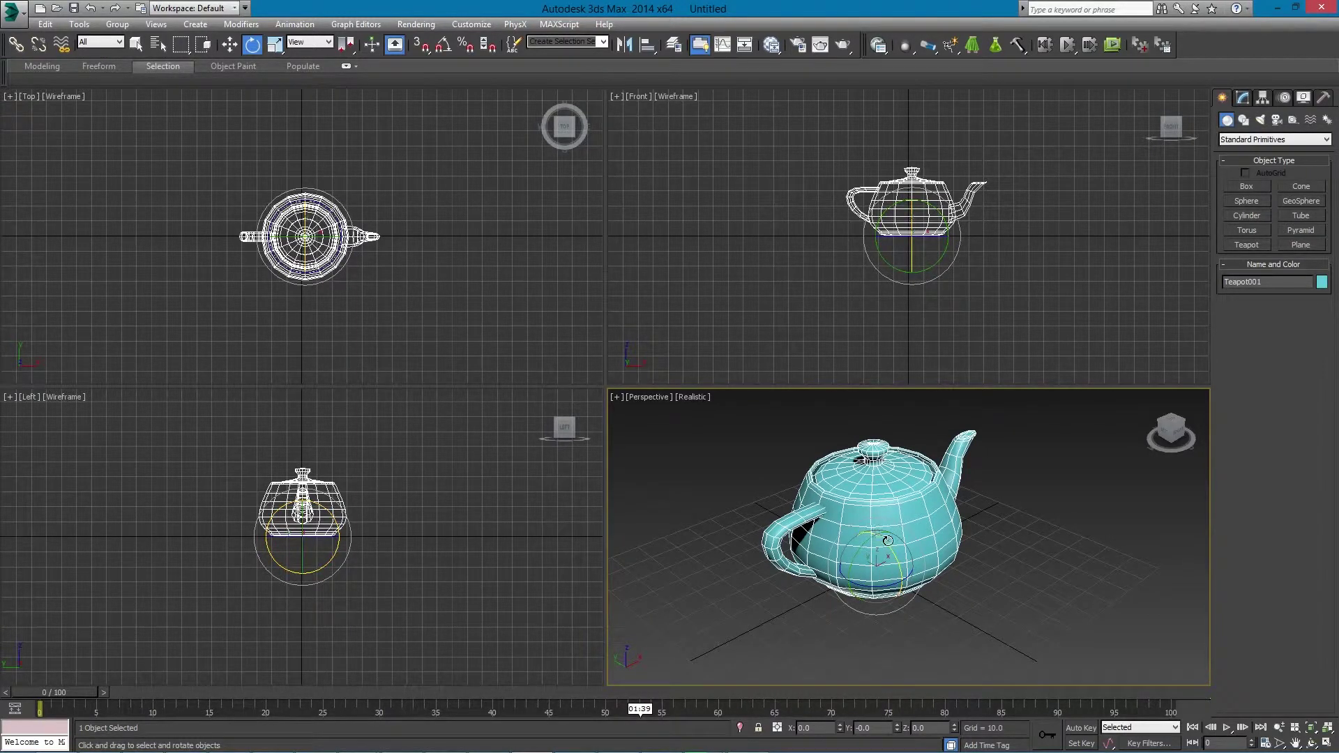
left_click_drag(865, 582, 857, 544)
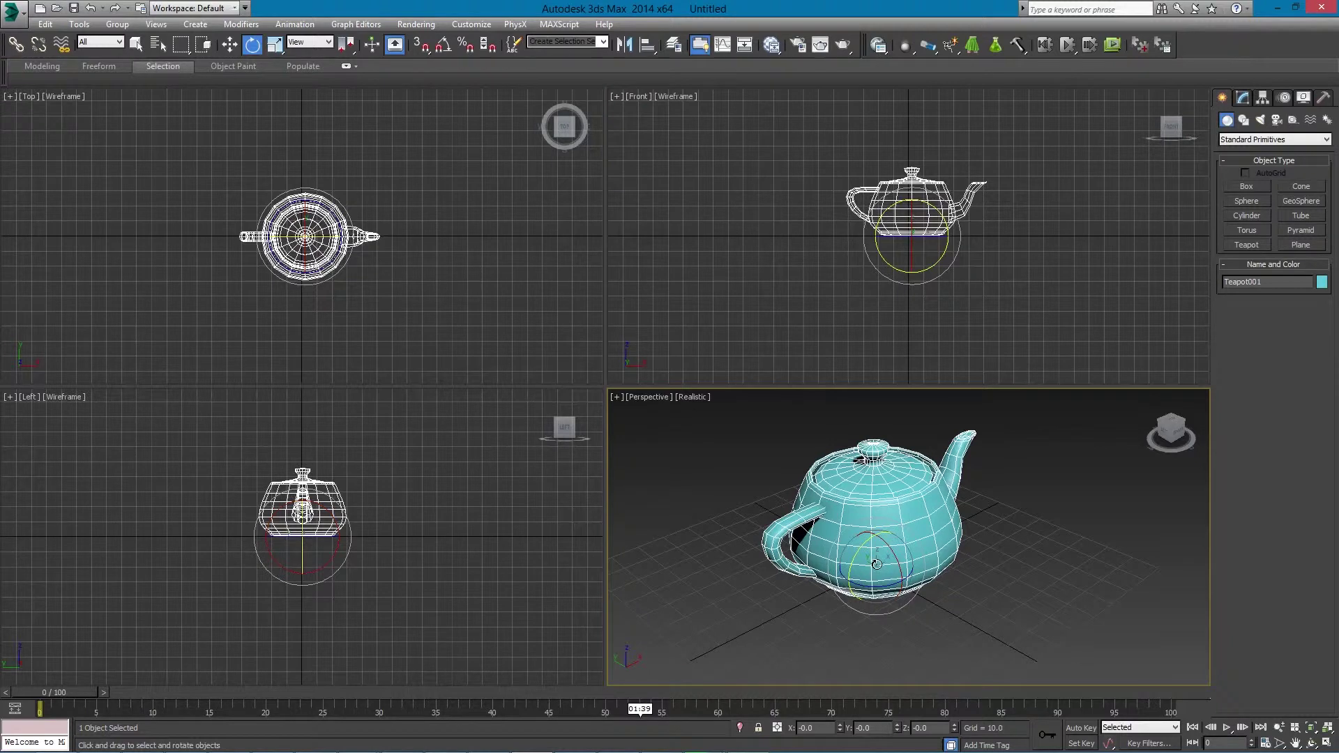
left_click_drag(876, 563, 972, 580)
key("ctrl+z")
middle_click_drag(903, 564, 908, 559)
Try non-uniform scaling of the teapot, and scale it uniformly to about 120 percent on all three axes
key("r")
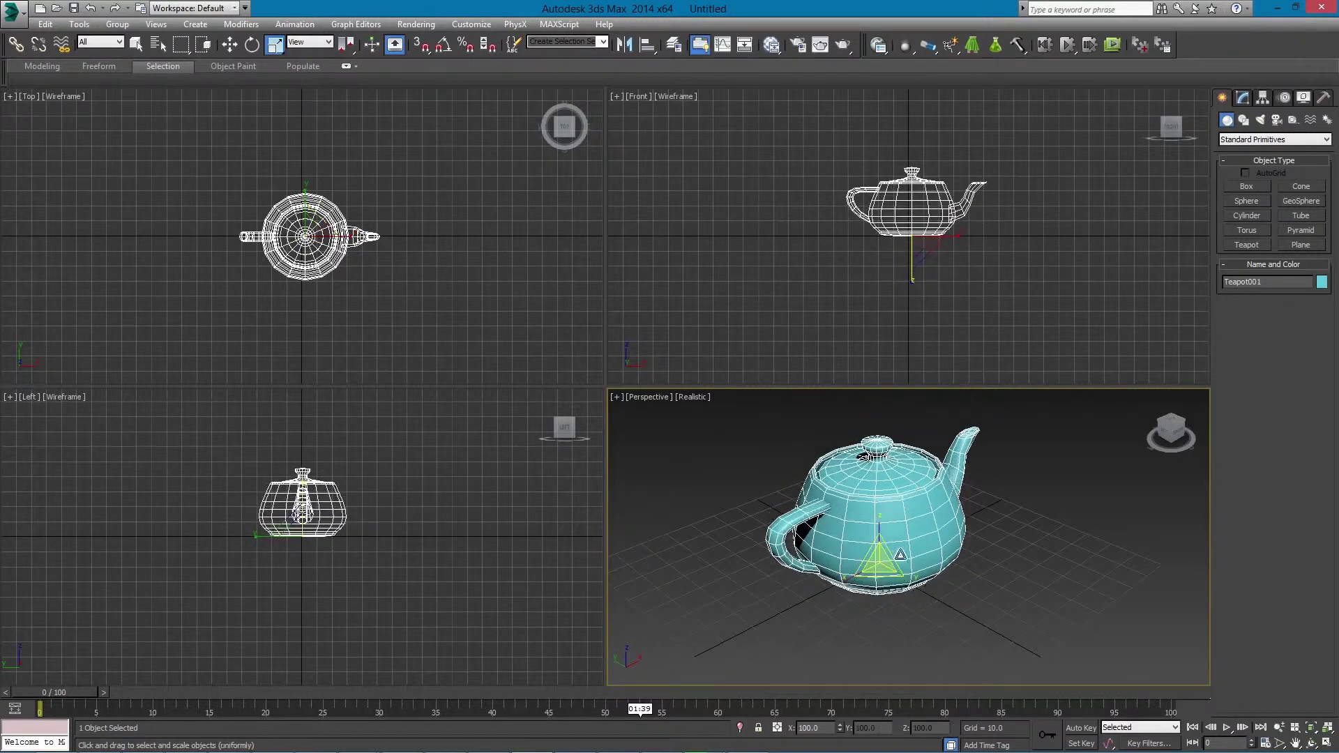
left_click_drag(919, 580, 839, 582)
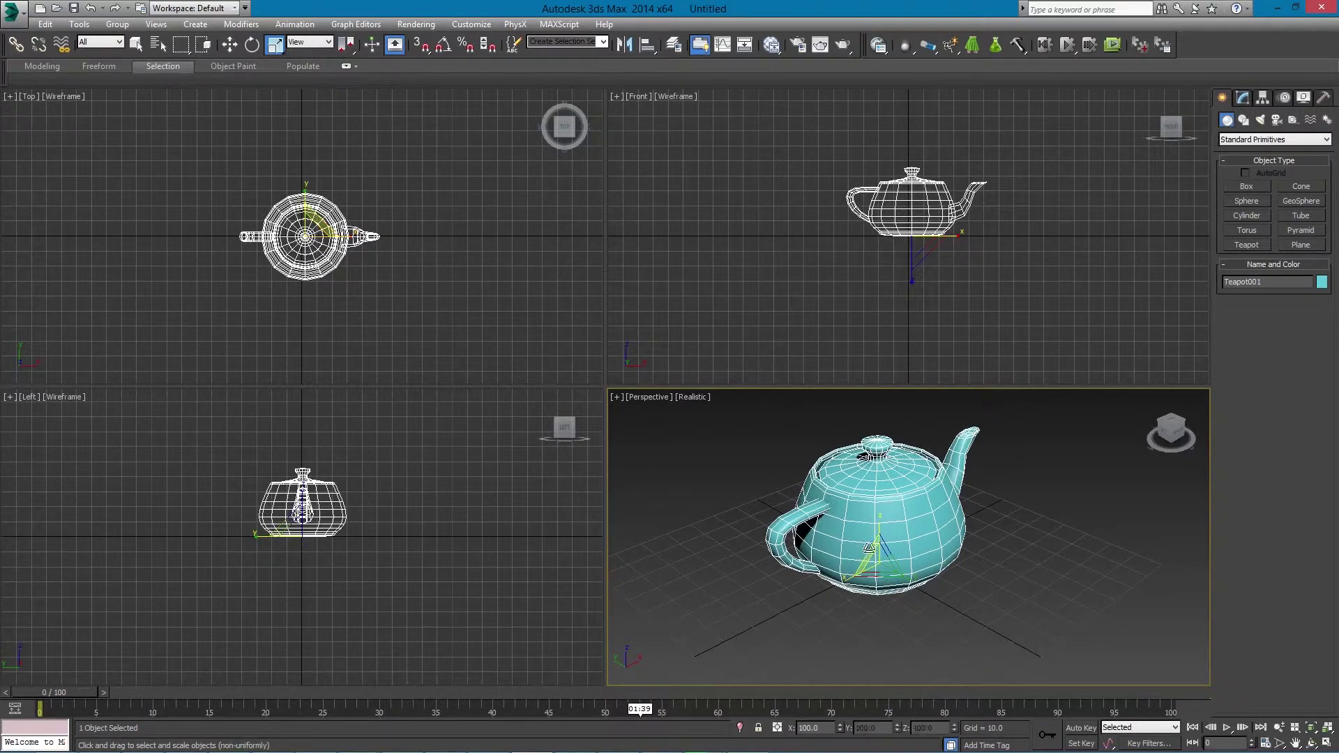
left_click_drag(870, 551, 884, 606)
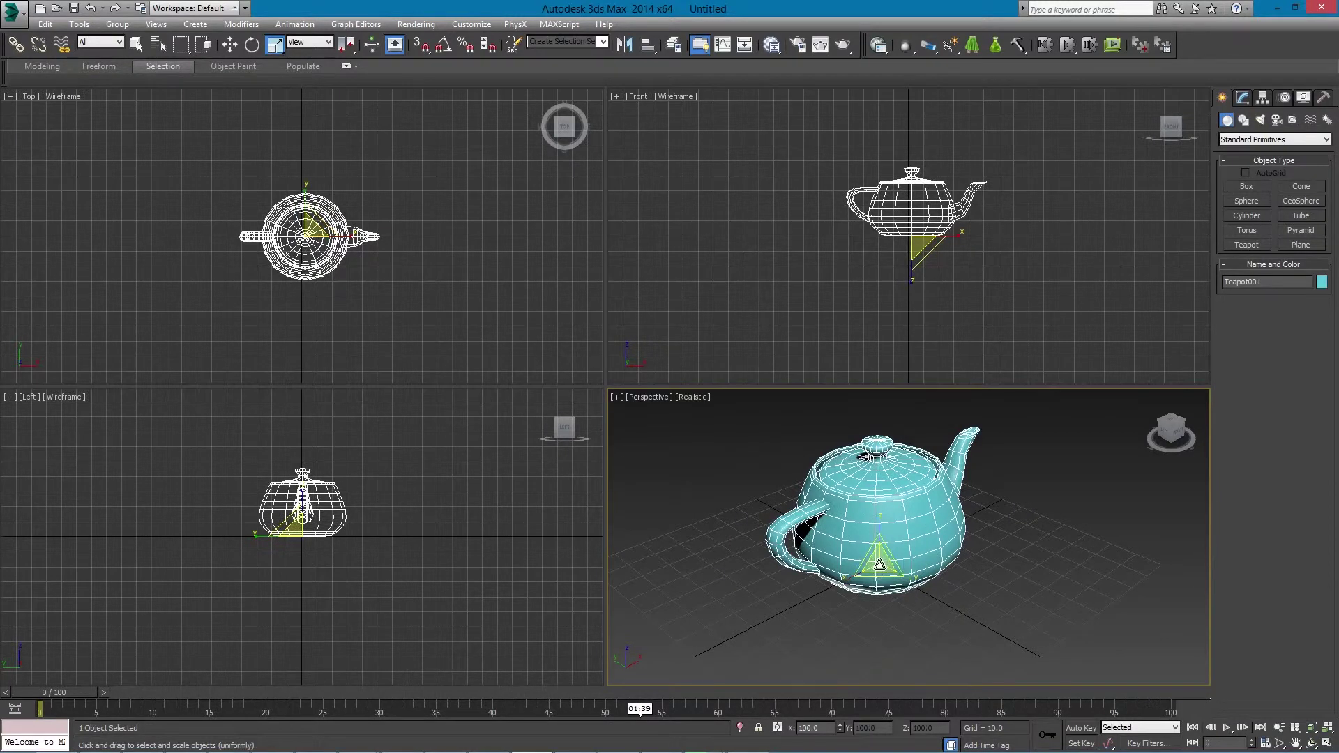
left_click_drag(882, 558, 899, 499)
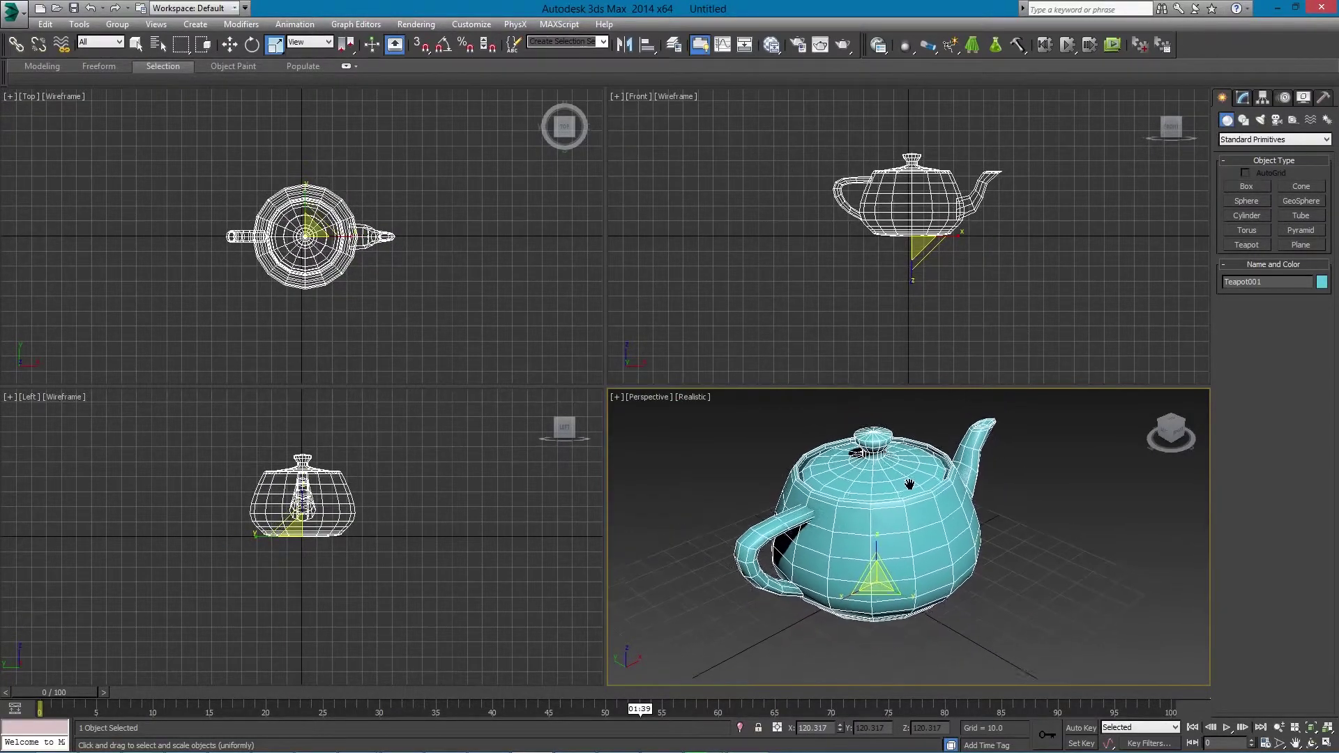